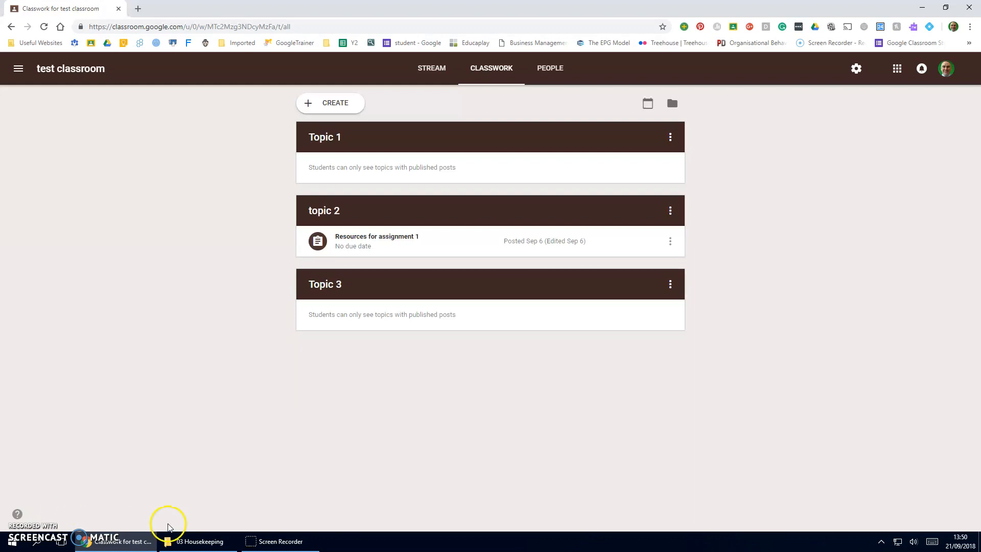
Step: Open the P4 Evidence Sheet document from the 03 Housekeeping folder in Word and review its Managing file systems tables
left_click(186, 540)
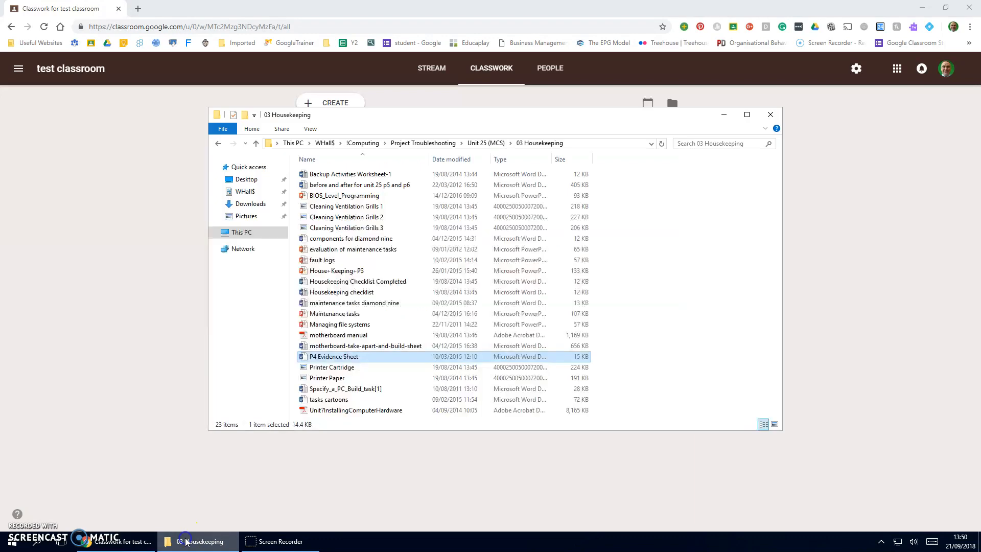
double_click(330, 357)
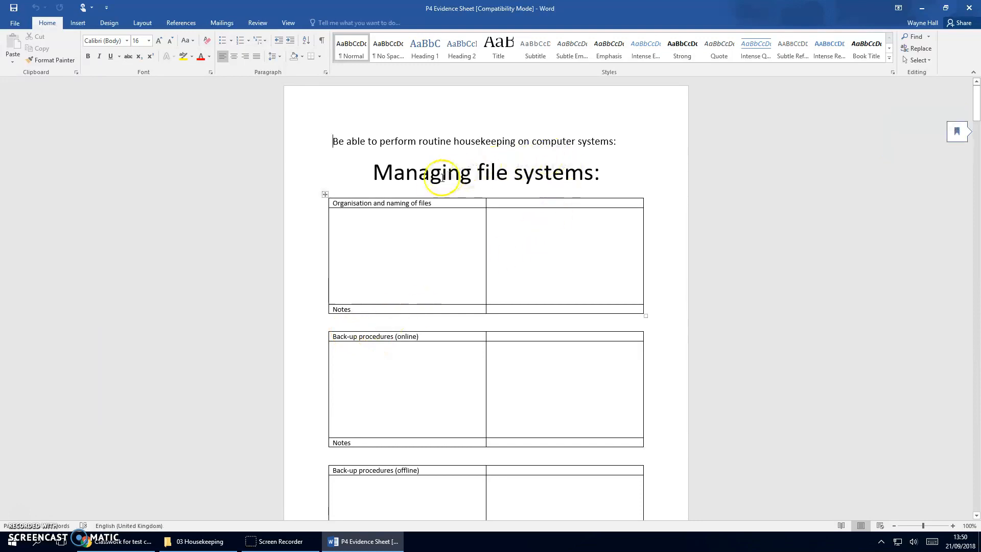
scroll(442, 196, "down", 10)
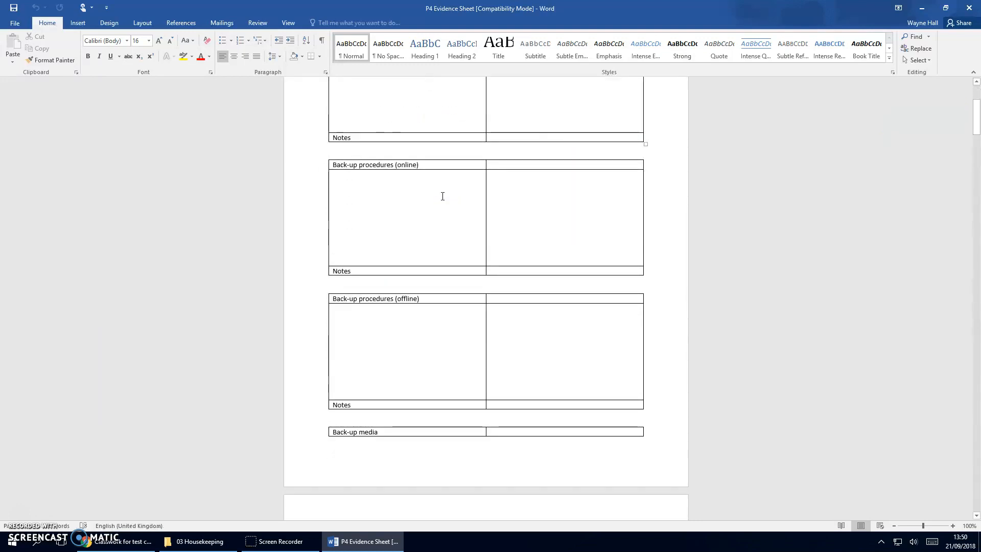
scroll(443, 197, "down", 7)
left_click(426, 226)
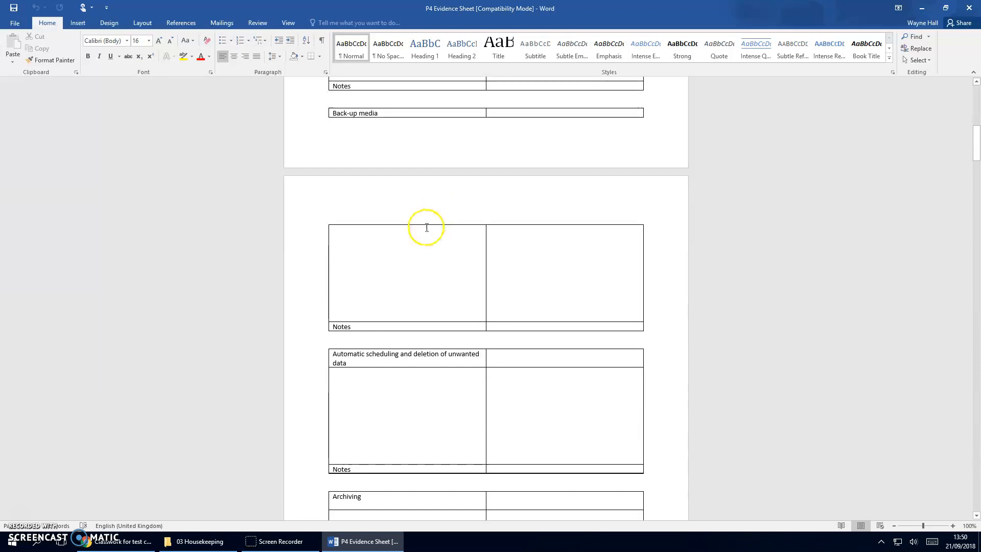
left_click(369, 260)
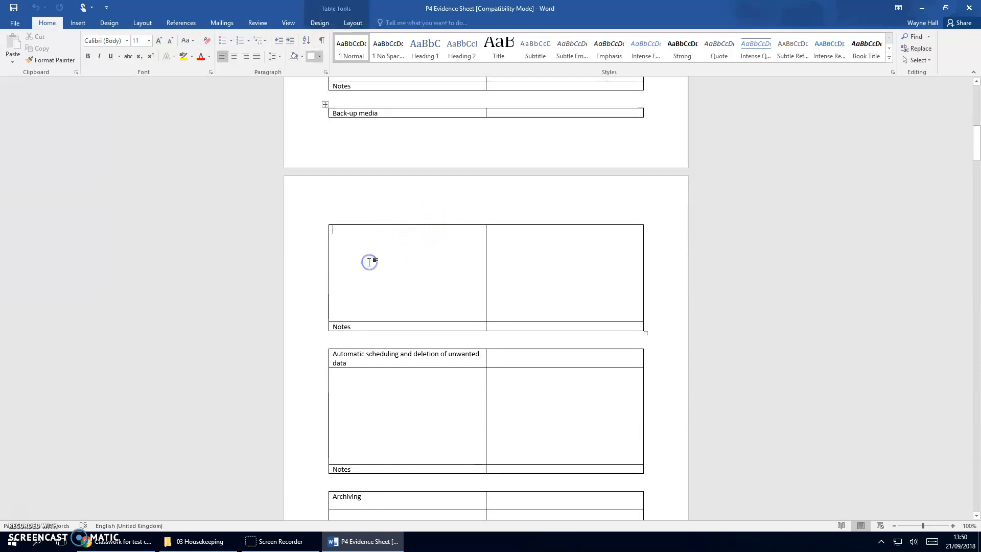
left_click(395, 326)
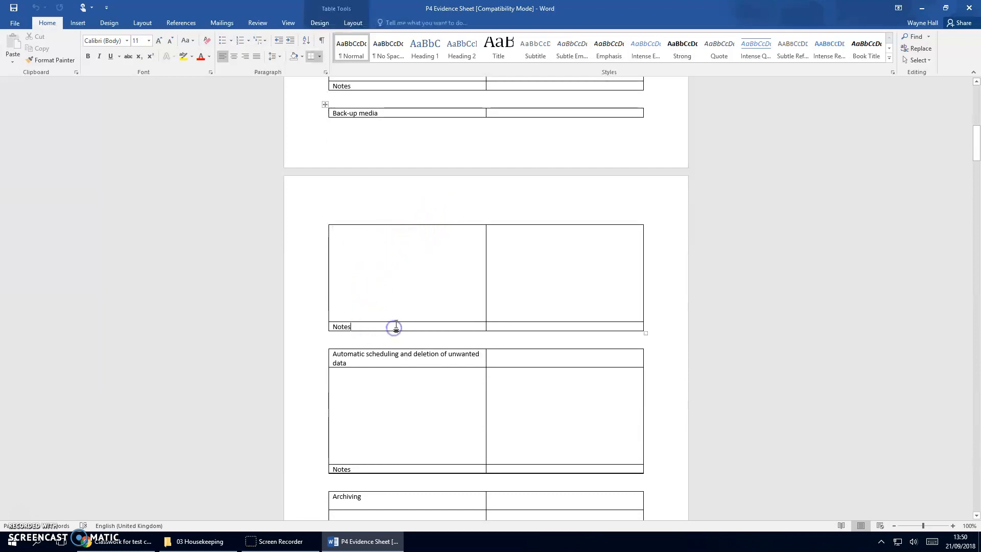
scroll(398, 327, "down", 13)
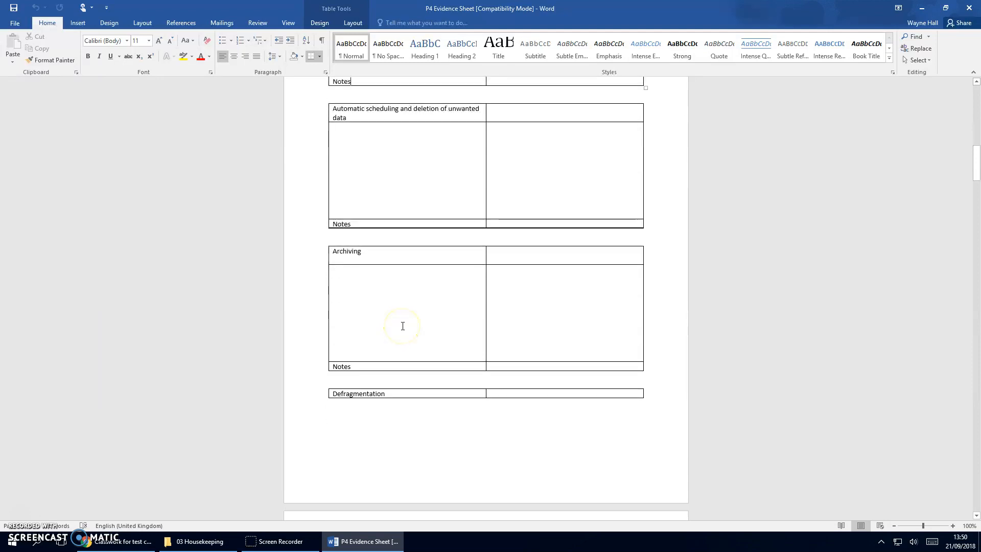
scroll(403, 327, "down", 20)
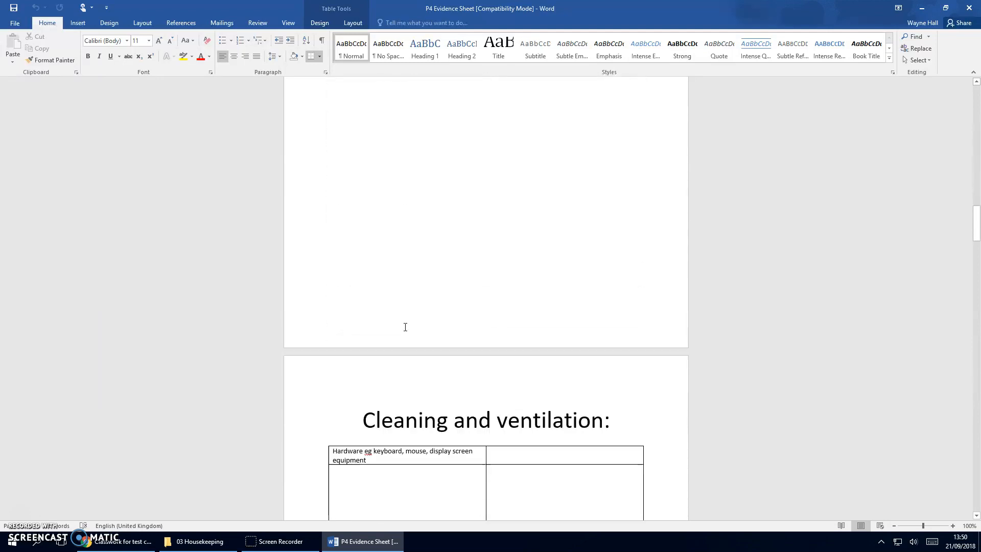
Step: Examine the Cleaning and ventilation section's hardware table and its notes row, and close the Word document
scroll(405, 327, "down", 3)
left_click(341, 208)
left_click_drag(341, 208, 363, 213)
left_click(352, 249)
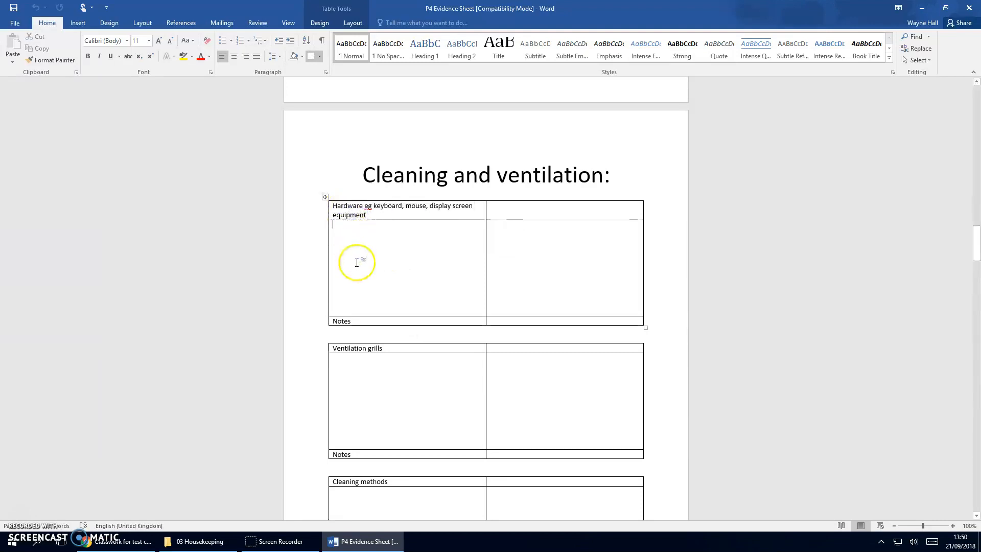
left_click(371, 323)
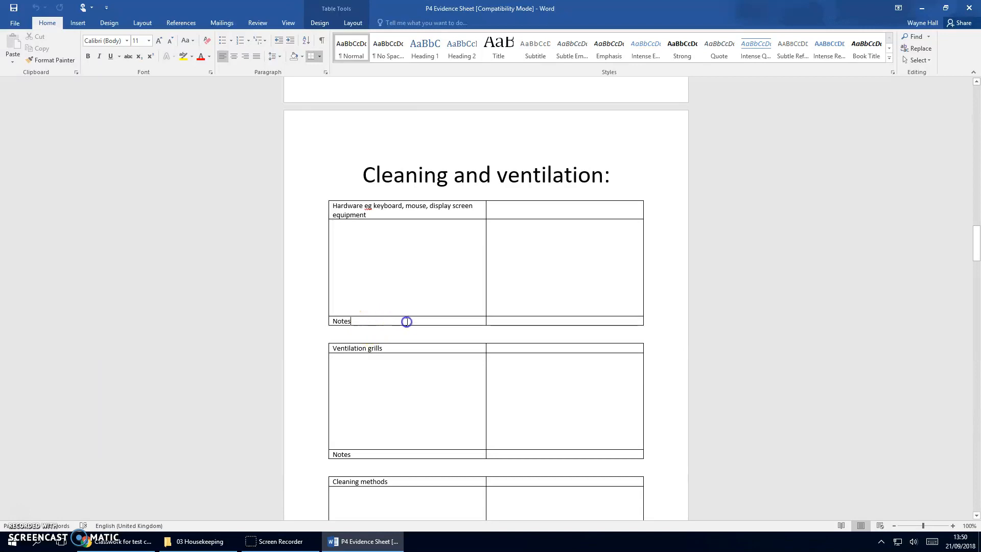
left_click(776, 172)
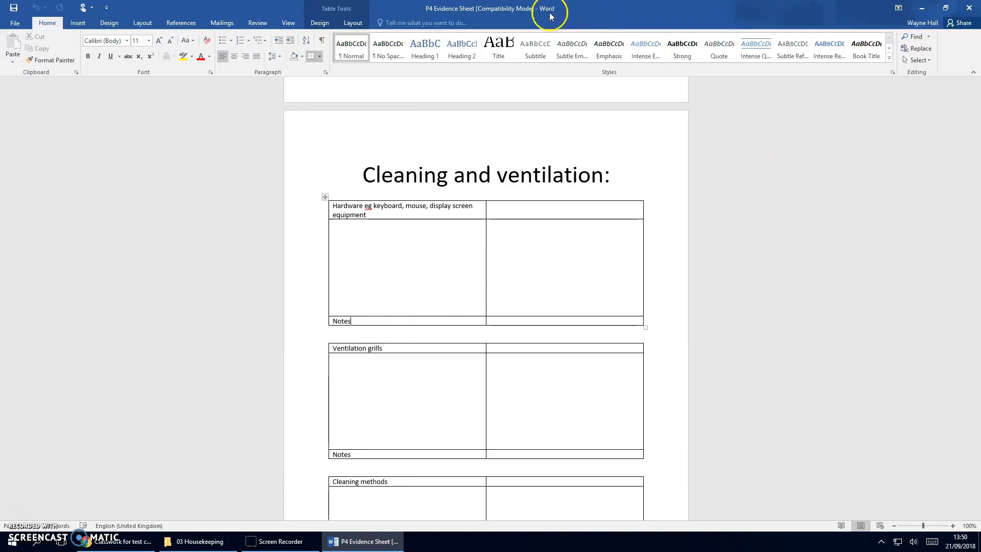
left_click(970, 11)
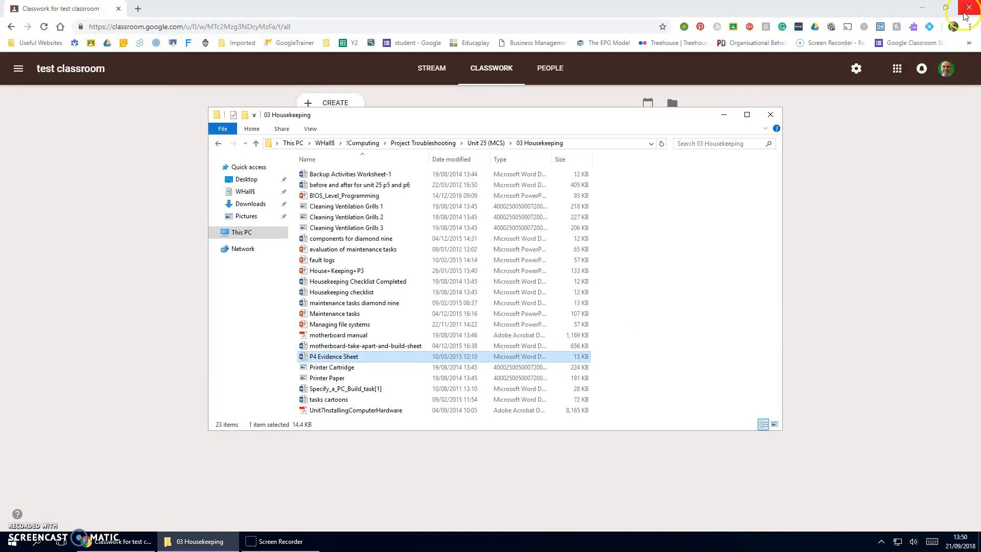
Step: Return to Google Classroom, open the class's Drive folder and upload P4 Evidence Sheet to it from the 03 Housekeeping folder
left_click(834, 118)
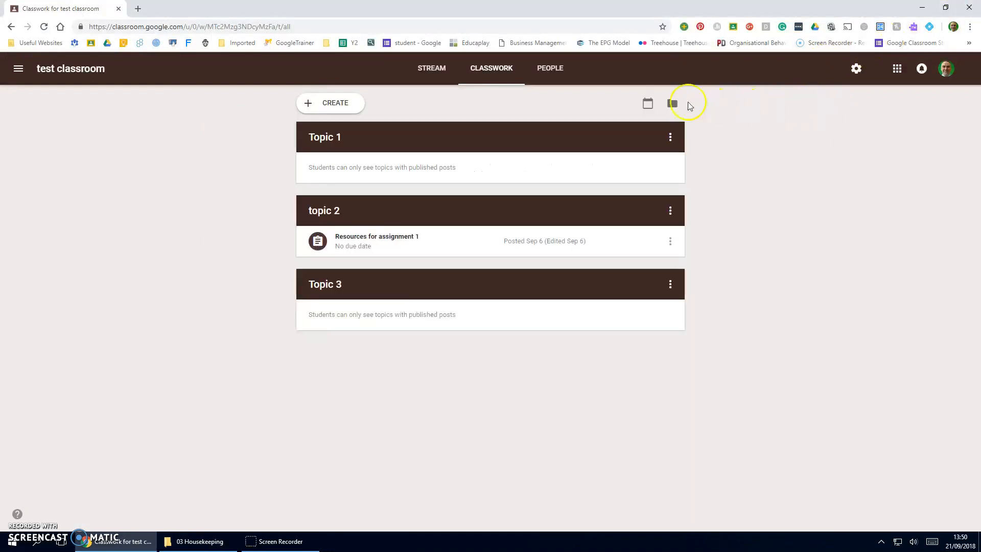
left_click(673, 104)
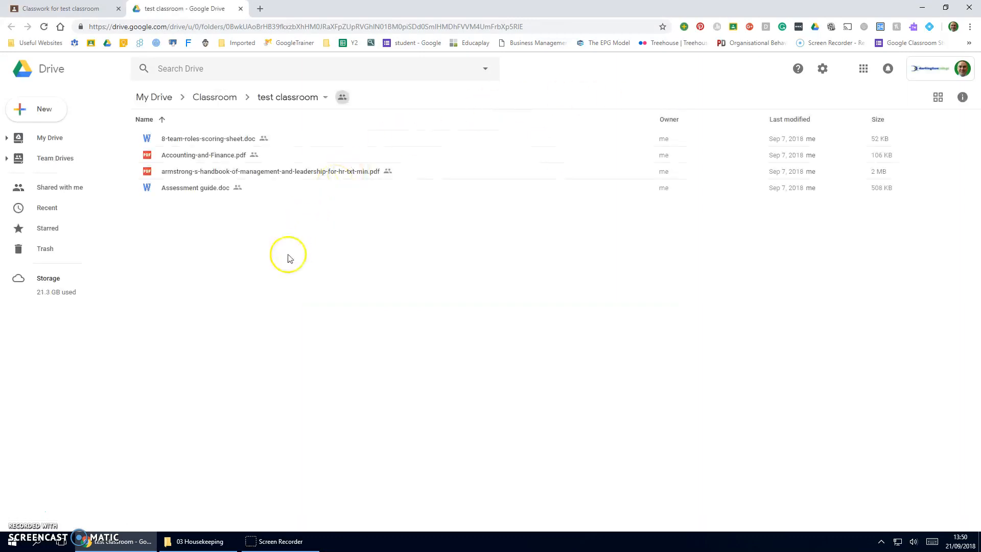
left_click(208, 544)
left_click_drag(334, 361, 170, 292)
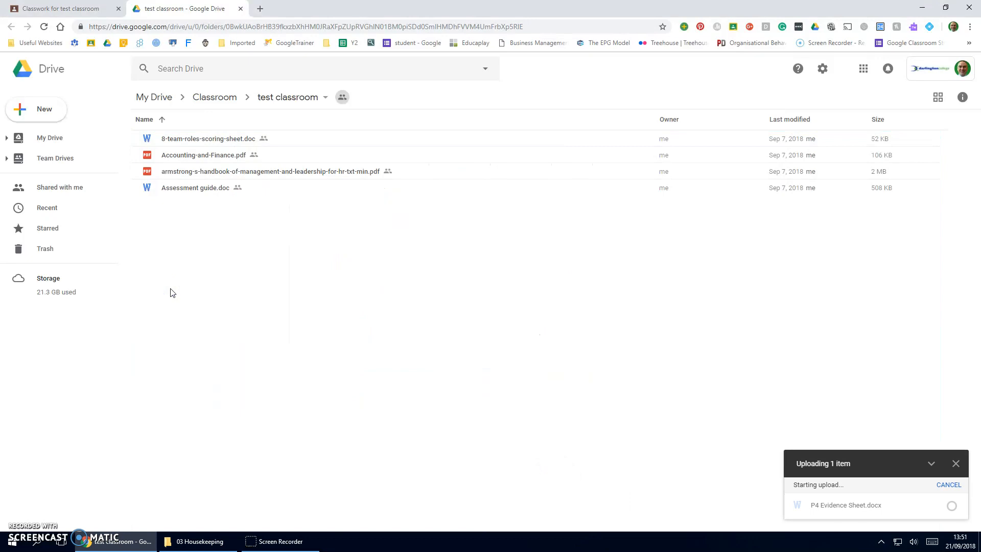
left_click(235, 301)
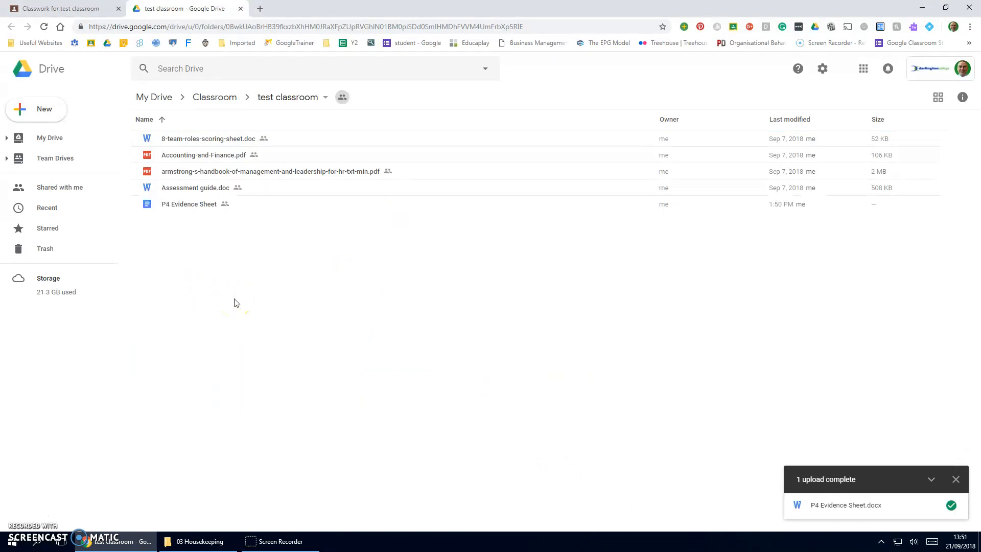
Step: Open Assessment guide.doc with Google Docs, move the orange title box up off the details box below it, and close the document
left_click(185, 191)
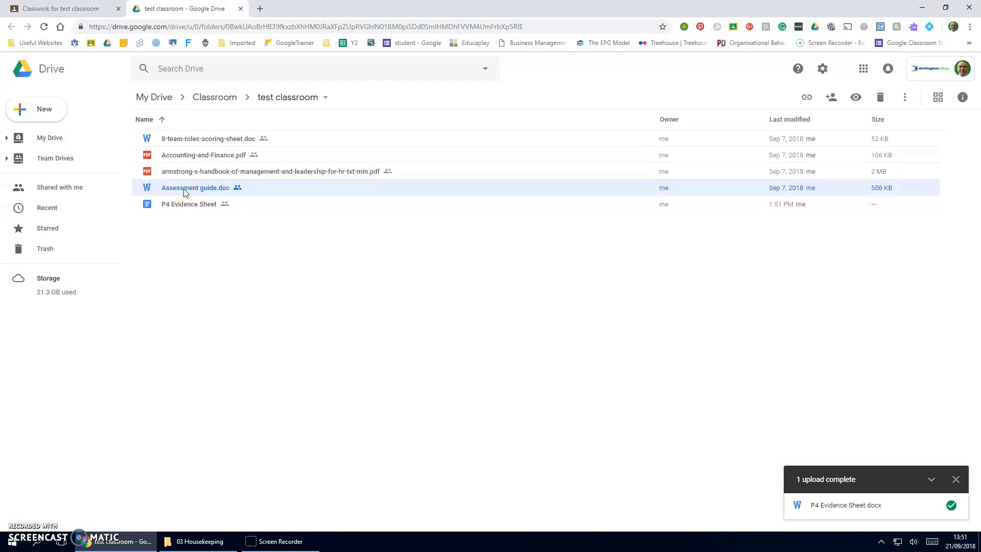
right_click(185, 192)
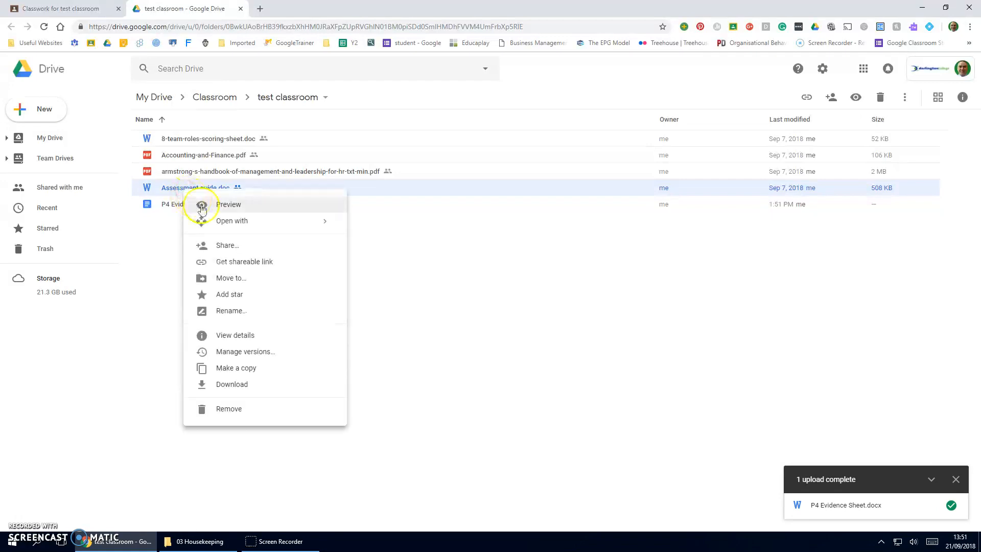
left_click(244, 226)
left_click(407, 233)
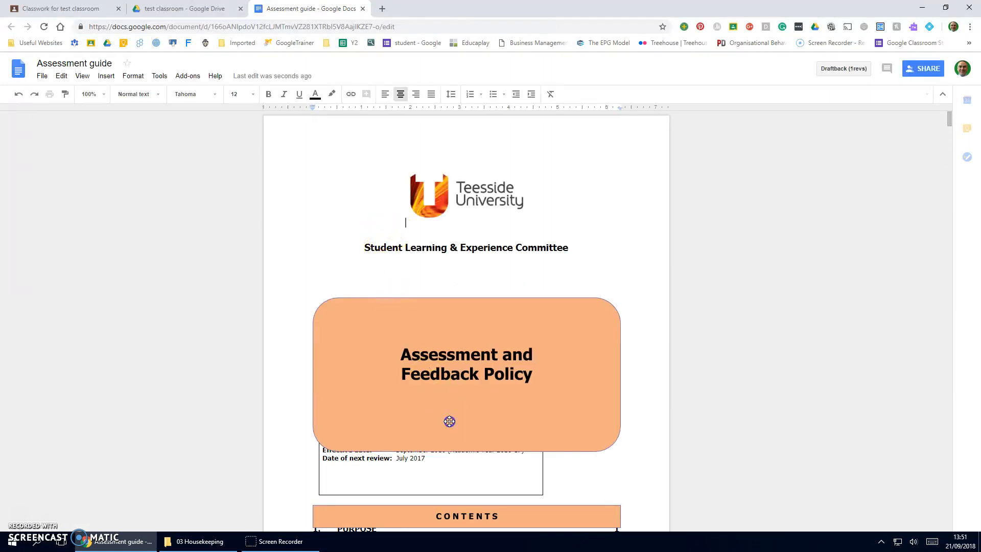
left_click_drag(455, 374, 456, 353)
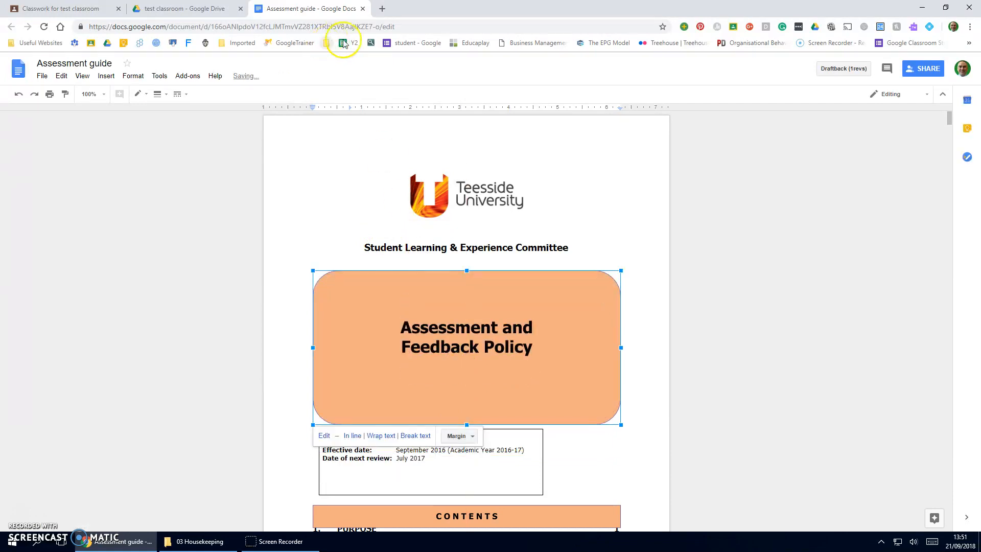
left_click(365, 11)
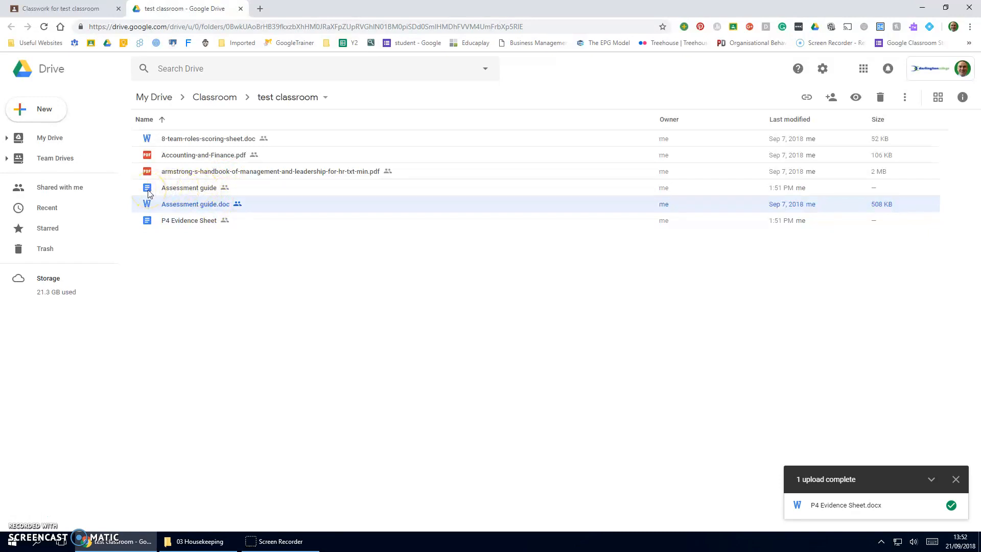
left_click(175, 221)
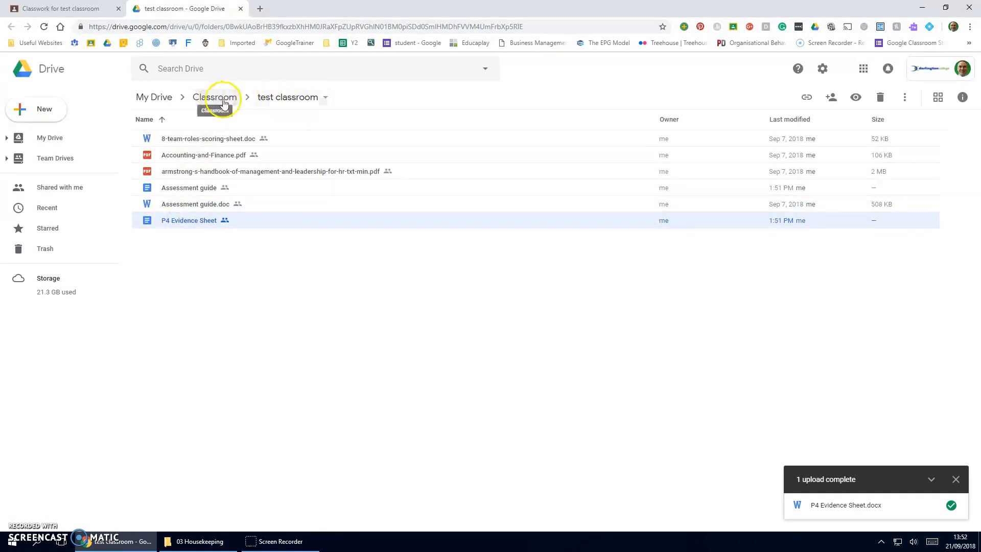
Step: Back in Google Classroom, create an assignment in the test classroom with the title Portfolio
left_click(75, 13)
left_click(325, 107)
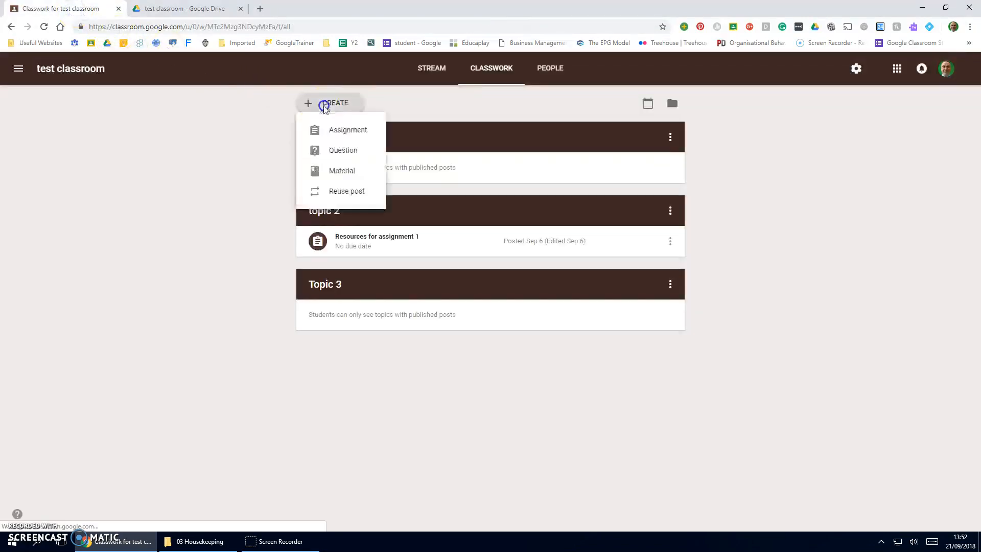
left_click(343, 136)
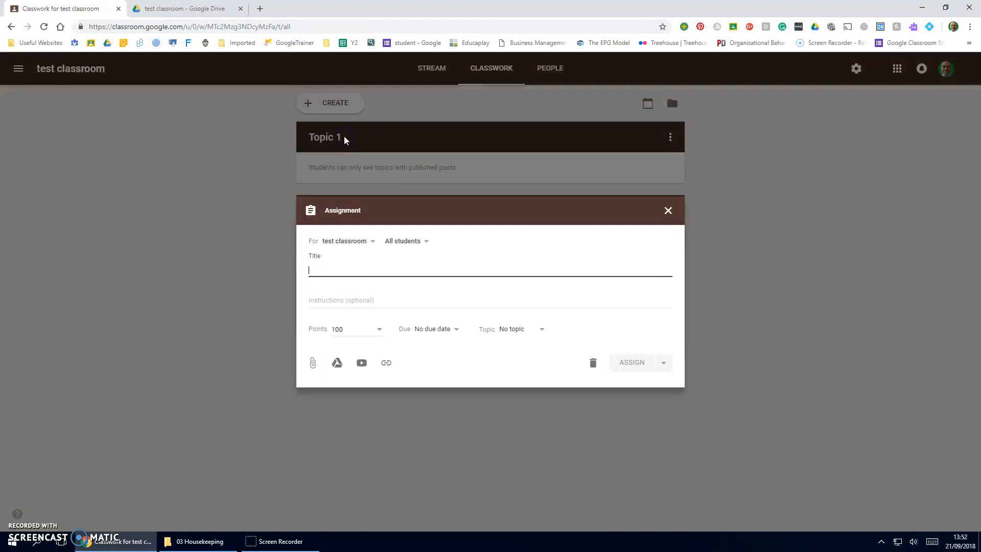
left_click(359, 268)
type("Portfolio")
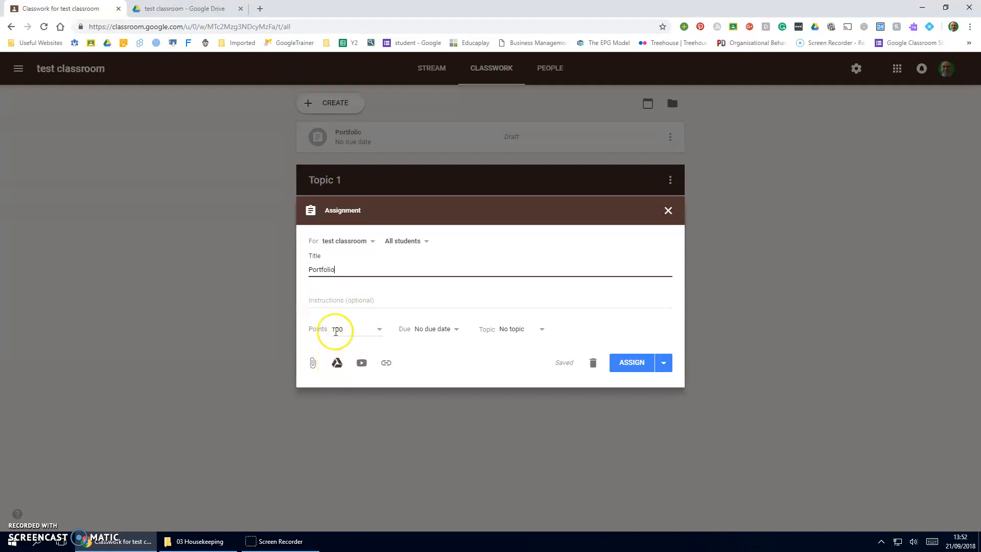
Step: Attach the P4 Evidence Sheet from the recent Google Drive files to the Portfolio assignment
left_click(337, 364)
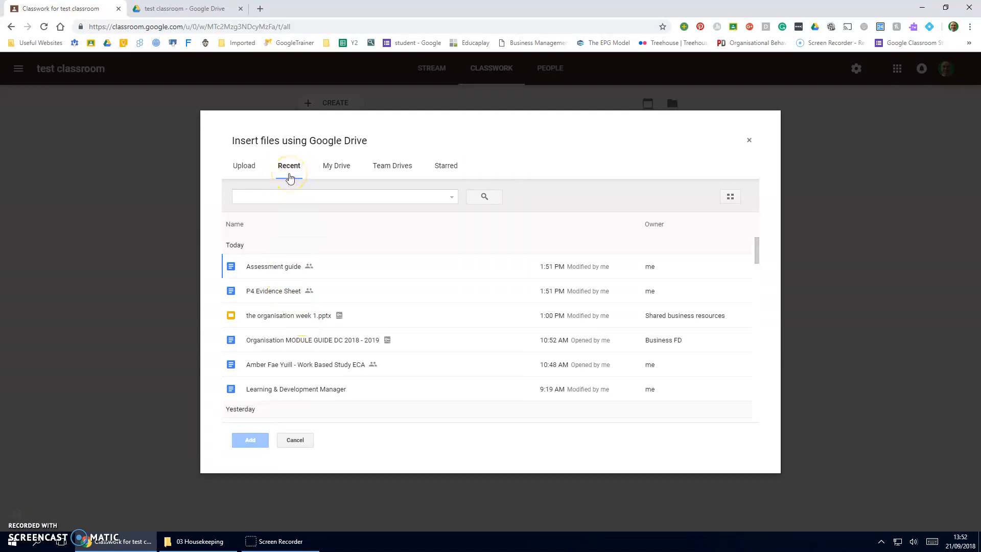
left_click(279, 297)
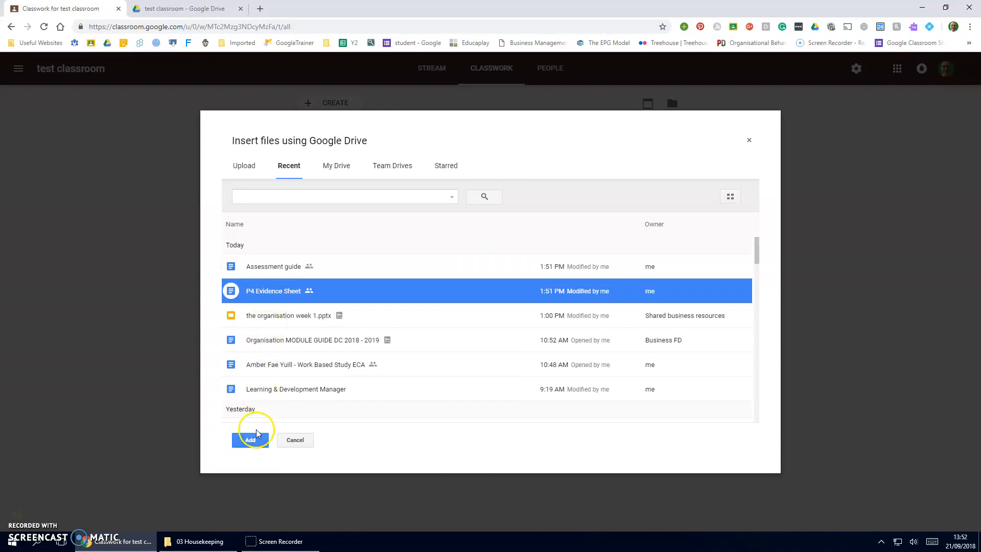
left_click(256, 439)
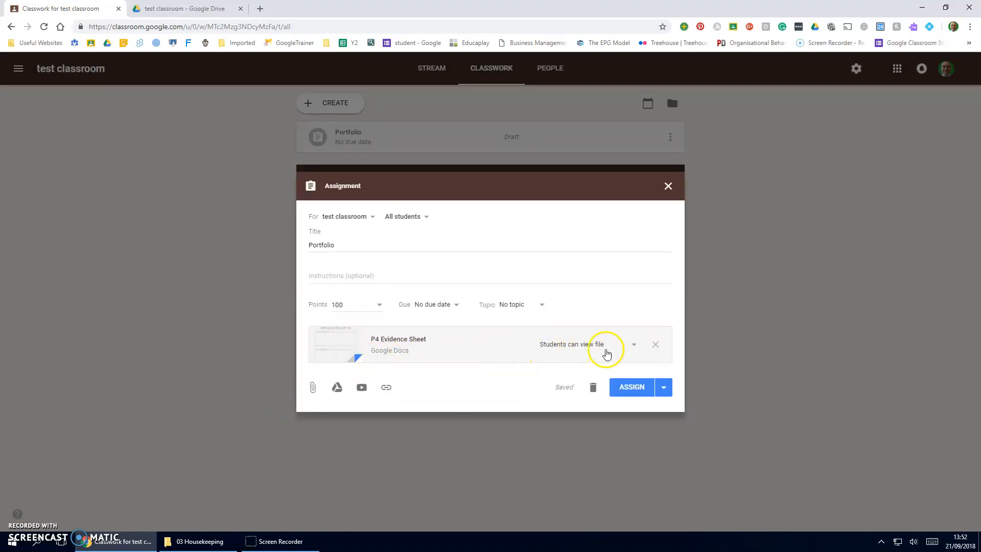
Step: Set the attached sheet to Make a copy for each student and assign the Portfolio assignment
left_click(634, 347)
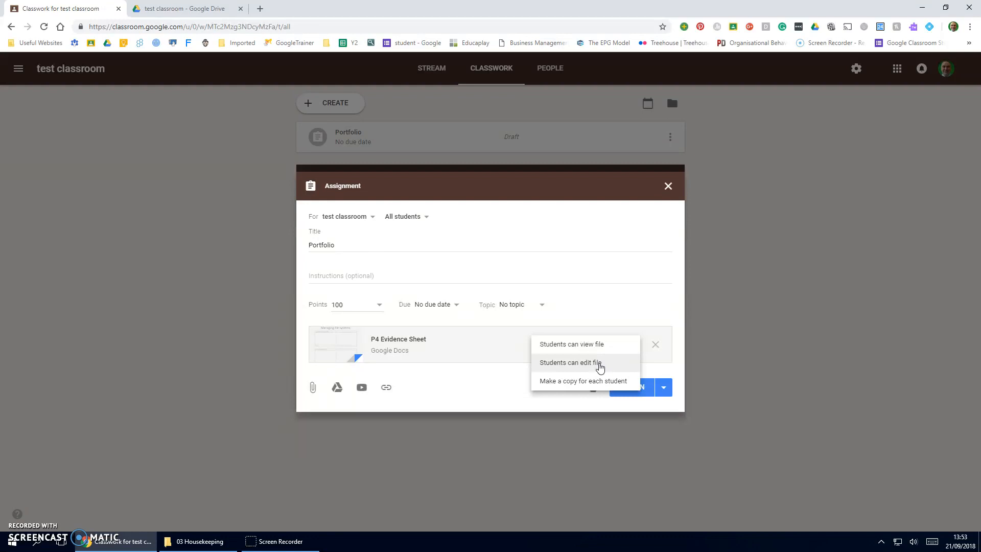
left_click(596, 382)
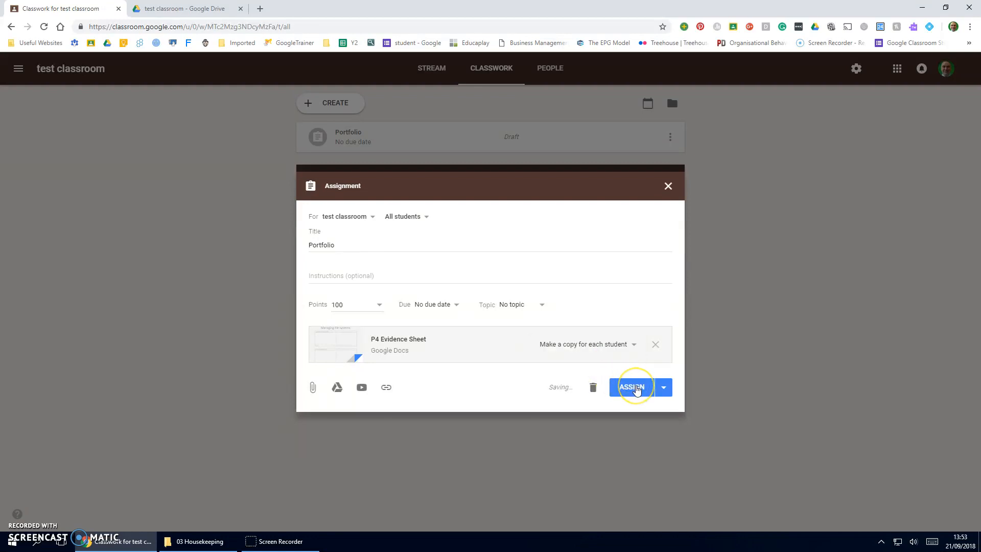
left_click(636, 389)
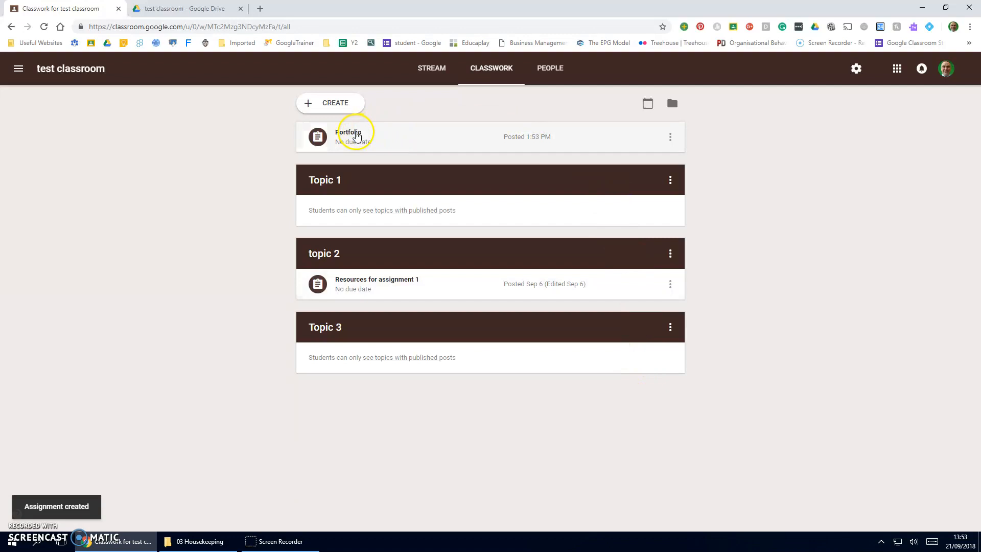
Step: Expand the posted Portfolio assignment and view its student work page for assigned students
left_click(360, 133)
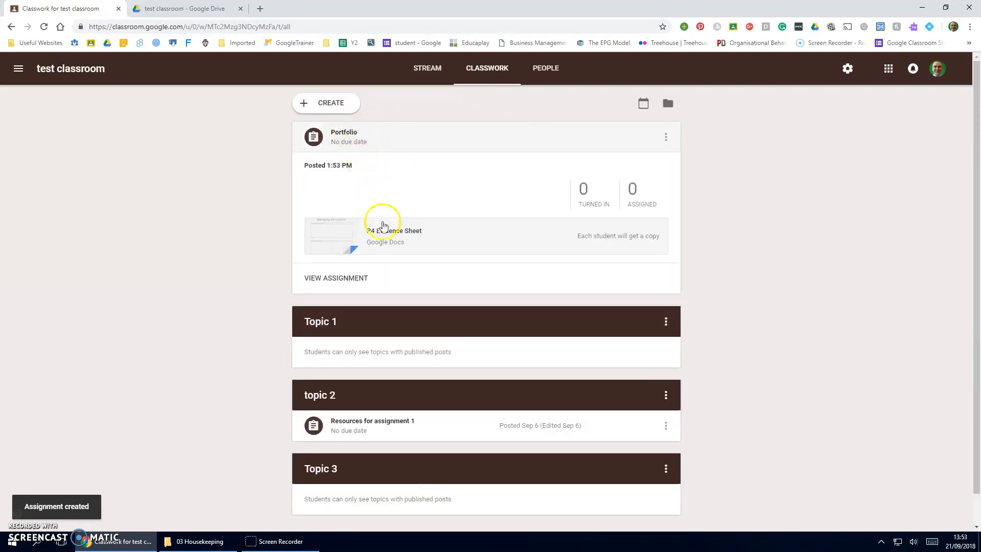
left_click(633, 193)
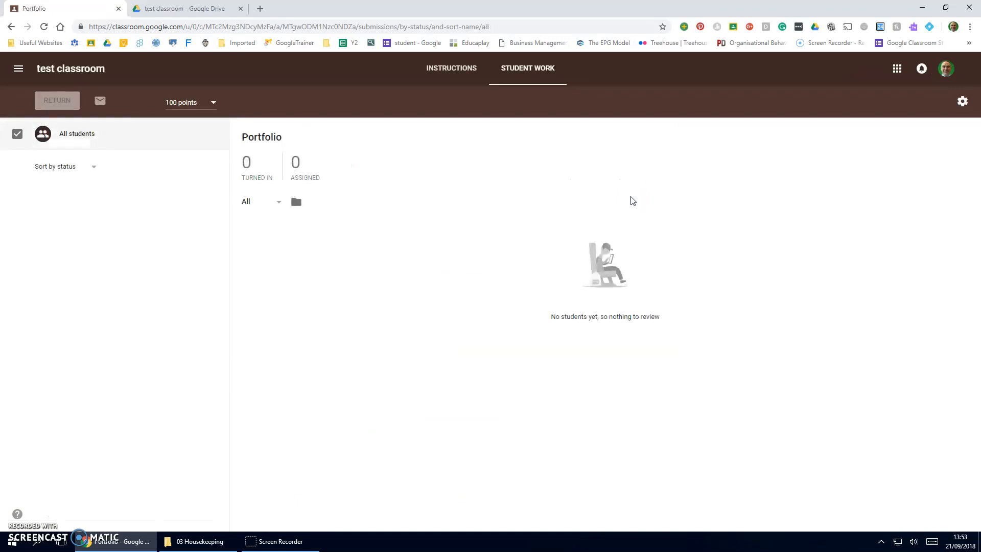